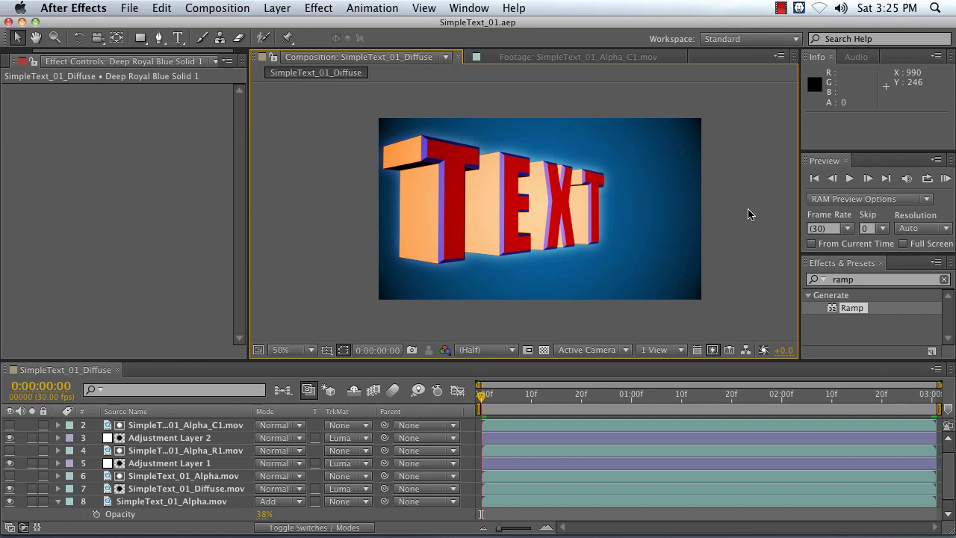
Preview the finished composite, then back out of a new composition without creating it.
{"action": "key", "text": "KP_0"}
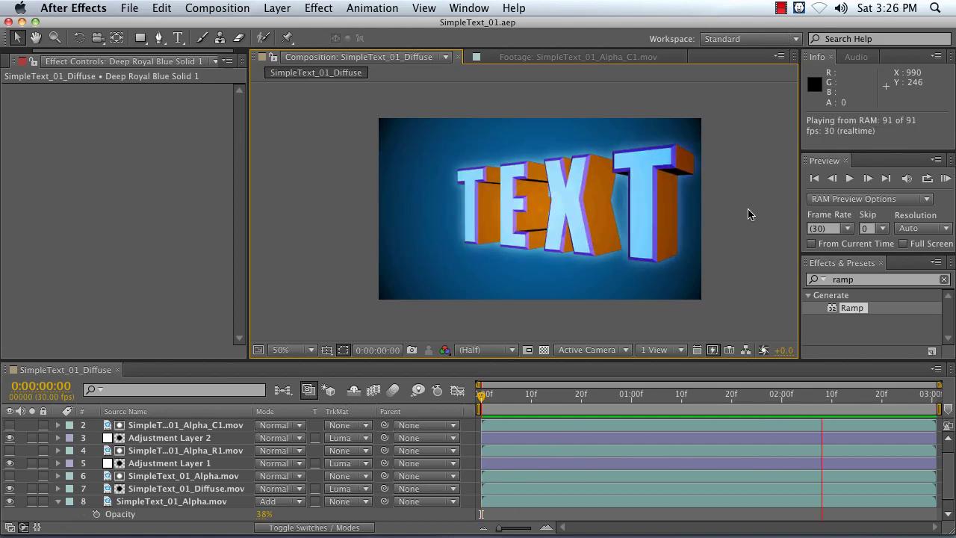
{"action": "key", "text": "space"}
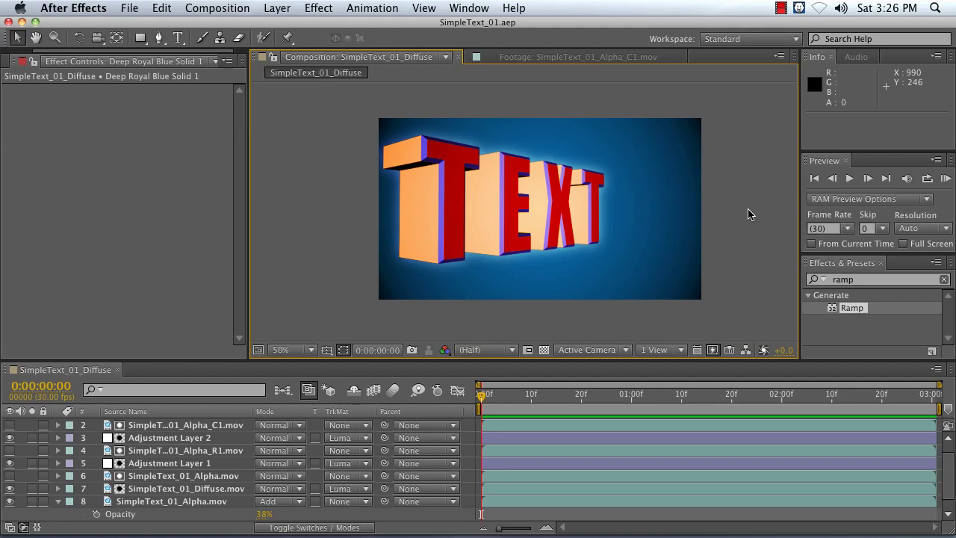
{"action": "key", "text": "ctrl+n"}
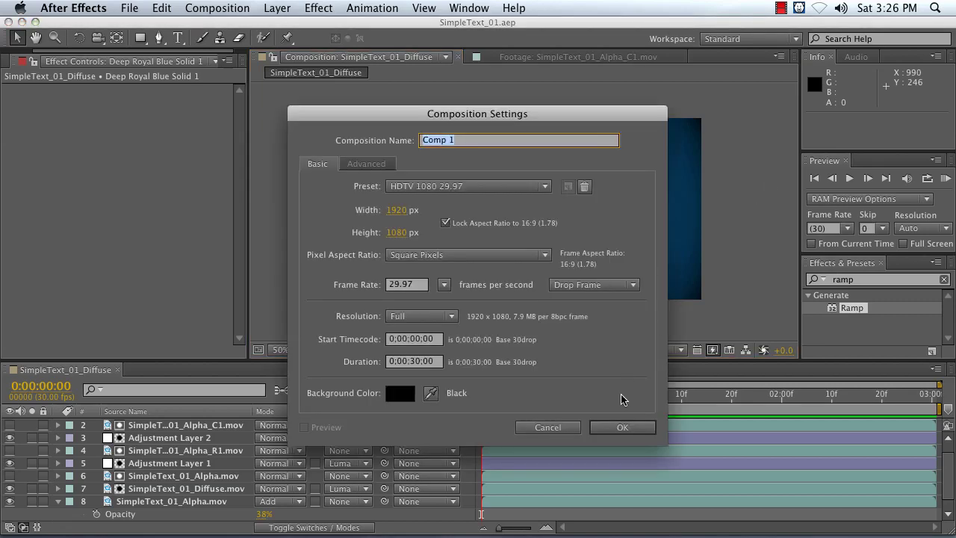
{"action": "left_click", "coordinate": [547, 428]}
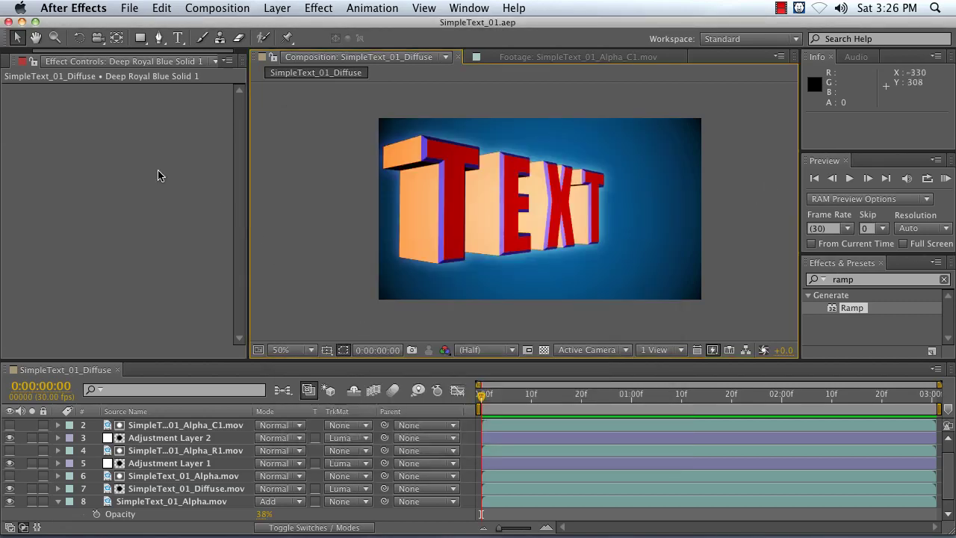
Start a new empty project with Cmd+Alt+N and show the Project panel.
{"action": "left_click", "coordinate": [129, 9]}
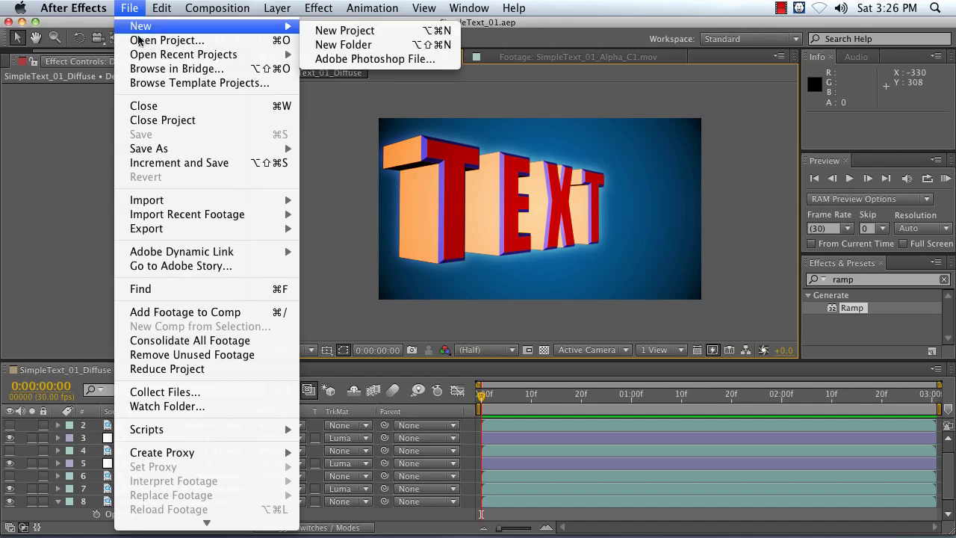
{"action": "left_click", "coordinate": [303, 171]}
{"action": "key", "text": "super+alt+n"}
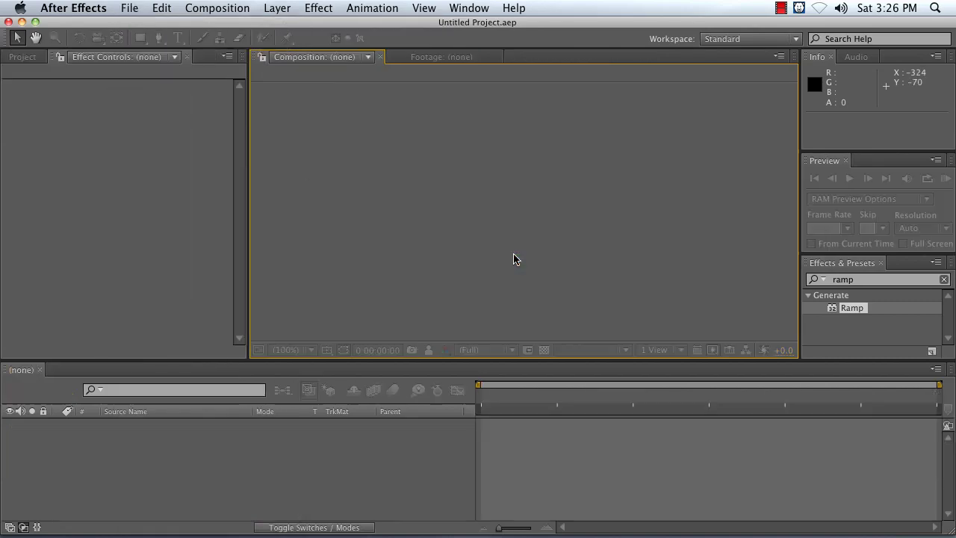
{"action": "left_click", "coordinate": [22, 57]}
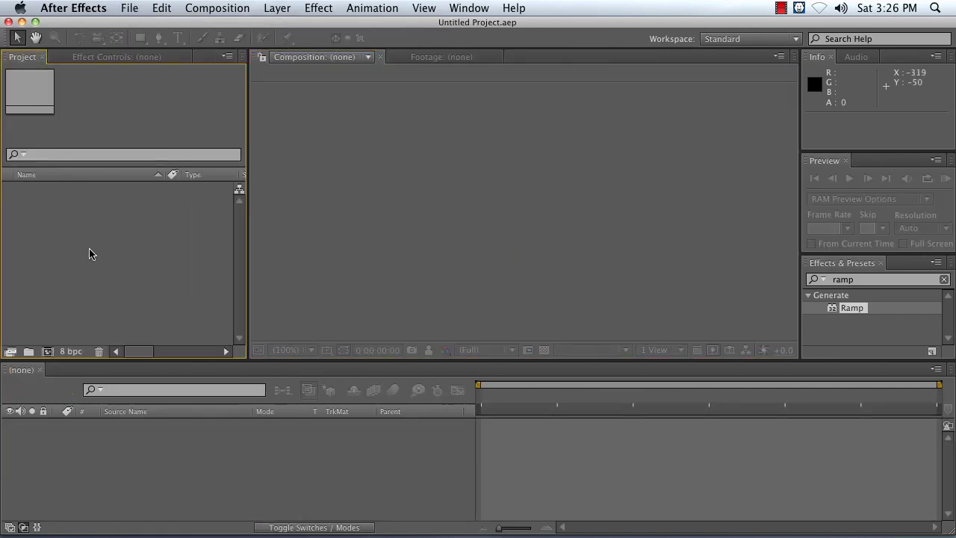
Import the four SimpleText_01 .mov passes: Alpha_C1, Alpha_R1, Alpha and Diffuse.
{"action": "double_click", "coordinate": [75, 209]}
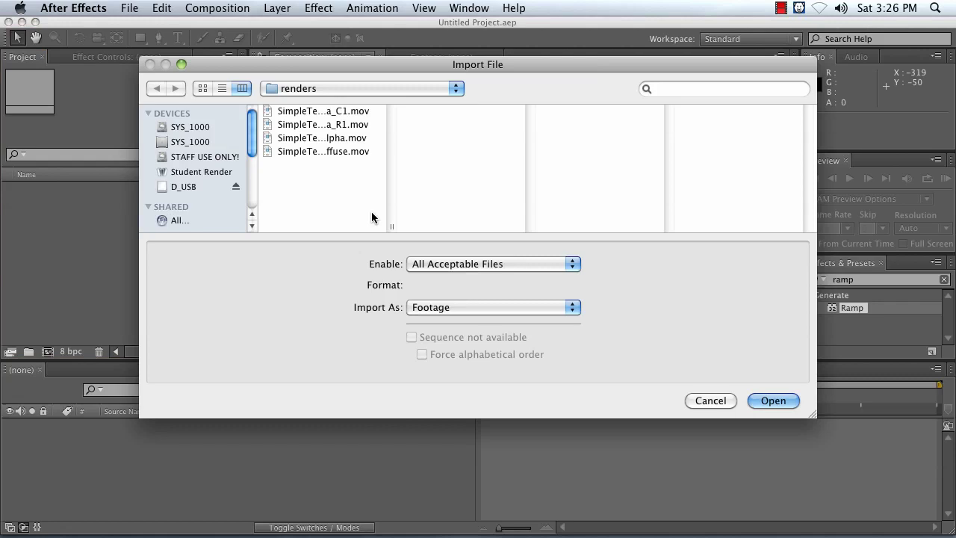
{"action": "left_click_drag", "start_coordinate": [391, 226], "coordinate": [464, 227]}
{"action": "left_click_drag", "start_coordinate": [372, 197], "coordinate": [337, 113]}
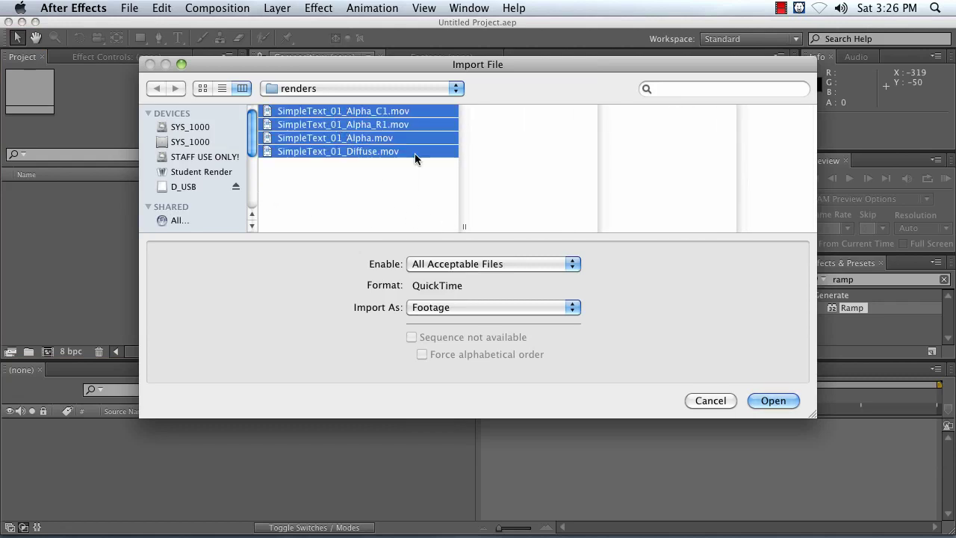
{"action": "left_click", "coordinate": [768, 400]}
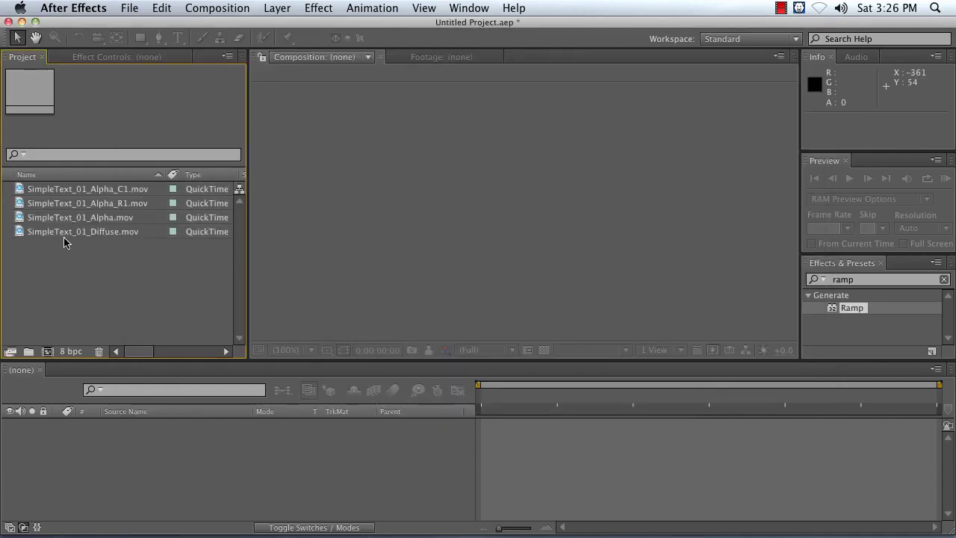
{"action": "double_click", "coordinate": [63, 235]}
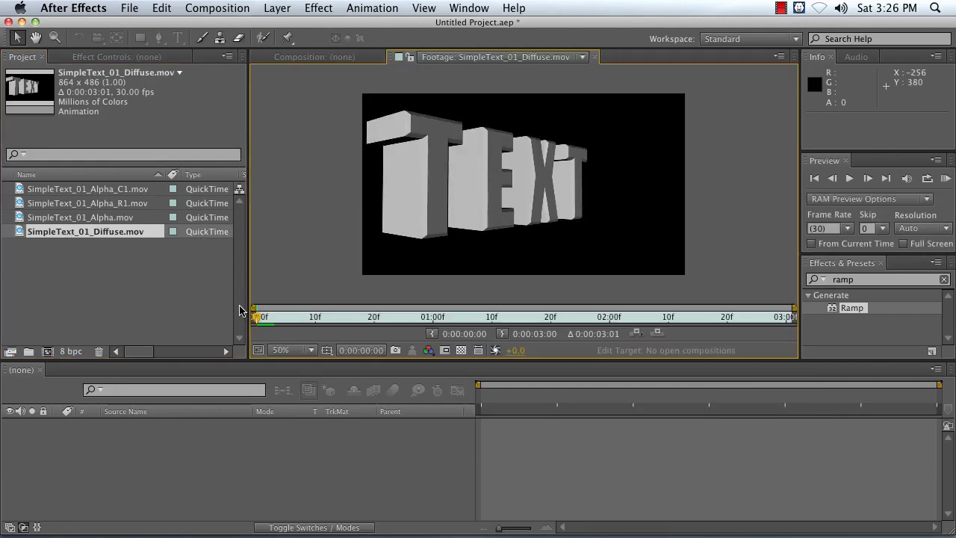
{"action": "left_click", "coordinate": [261, 319]}
{"action": "key", "text": "space"}
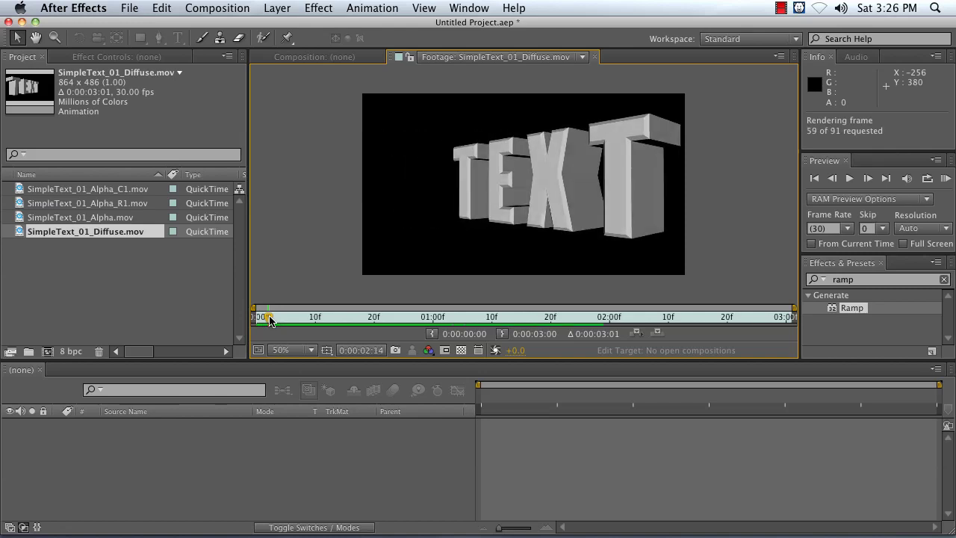
{"action": "left_click", "coordinate": [271, 319]}
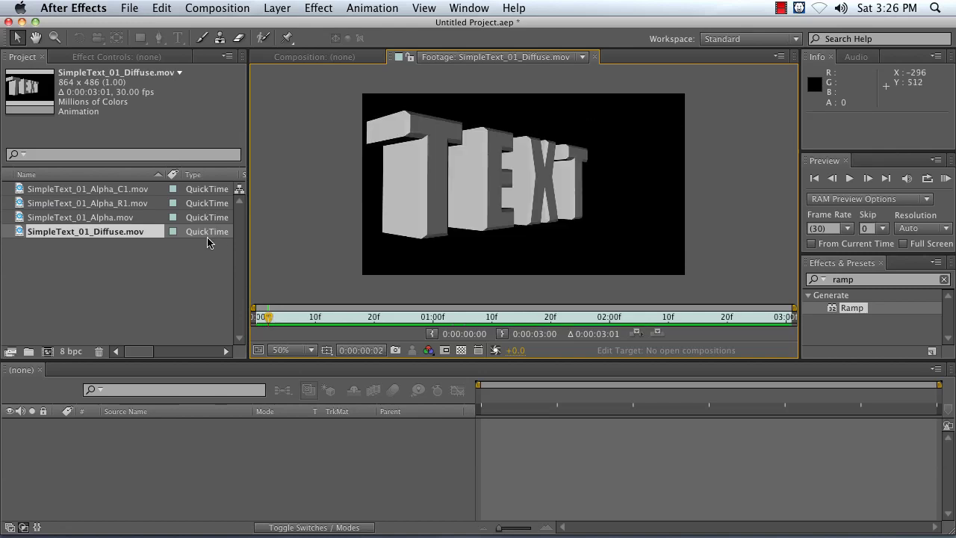
{"action": "double_click", "coordinate": [97, 218]}
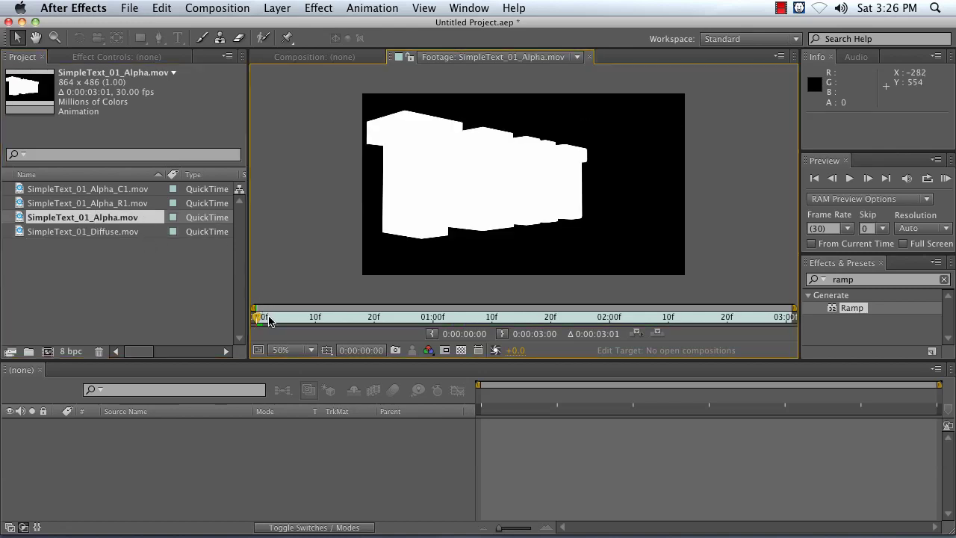
{"action": "left_click_drag", "start_coordinate": [262, 318], "coordinate": [783, 316]}
{"action": "double_click", "coordinate": [115, 203]}
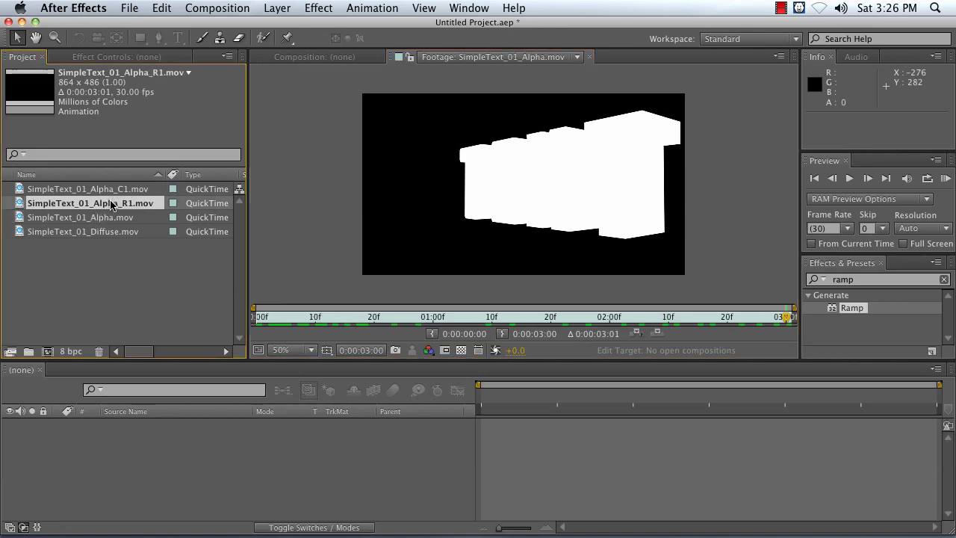
{"action": "left_click_drag", "start_coordinate": [288, 319], "coordinate": [320, 317]}
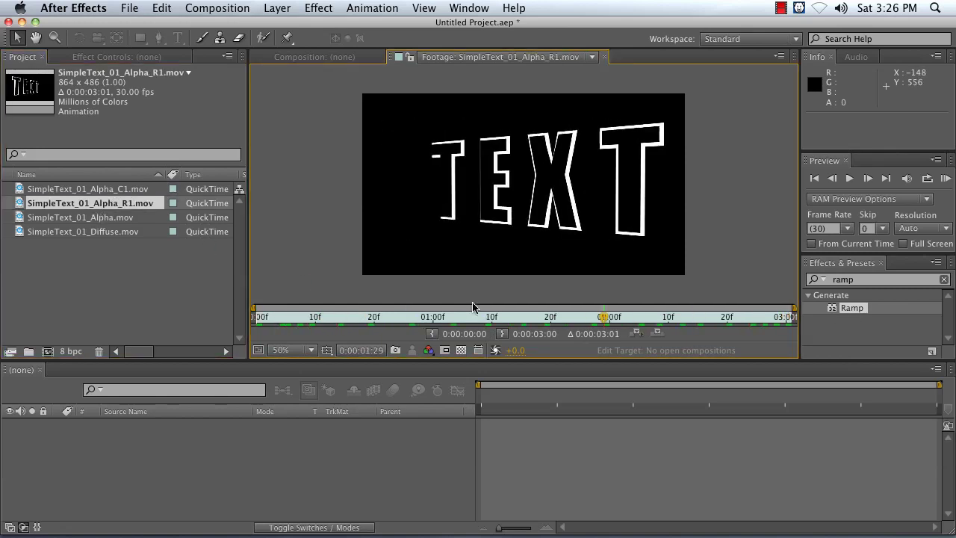
Create a comp from SimpleText_01_Diffuse.mov and stack SimpleText_01_Alpha.mov above it.
{"action": "left_click", "coordinate": [310, 57]}
{"action": "left_click", "coordinate": [120, 265]}
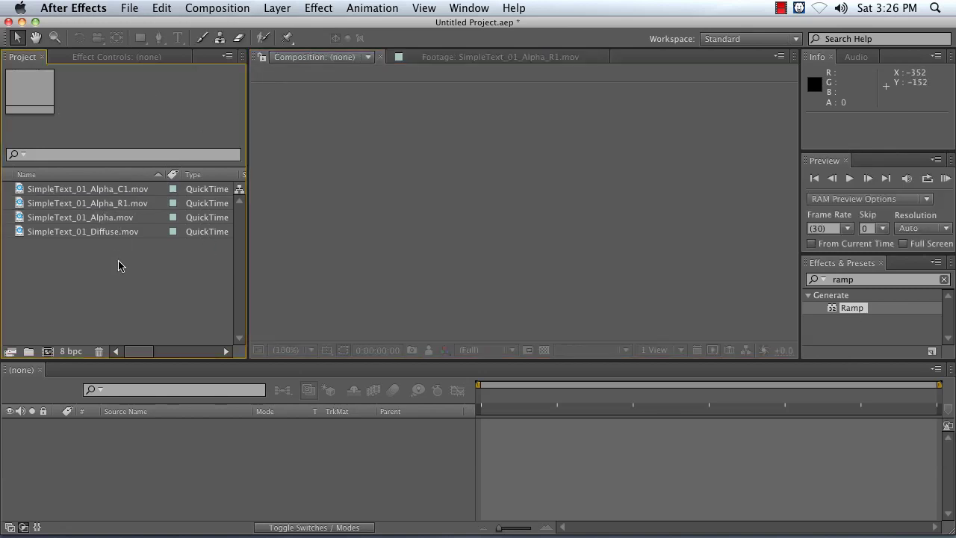
{"action": "left_click", "coordinate": [90, 234]}
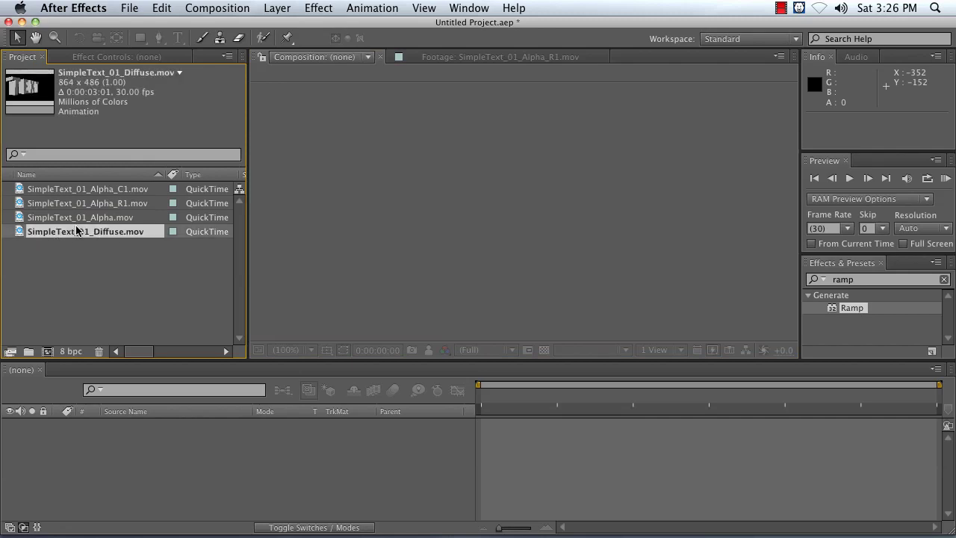
{"action": "left_click_drag", "start_coordinate": [72, 233], "coordinate": [180, 461]}
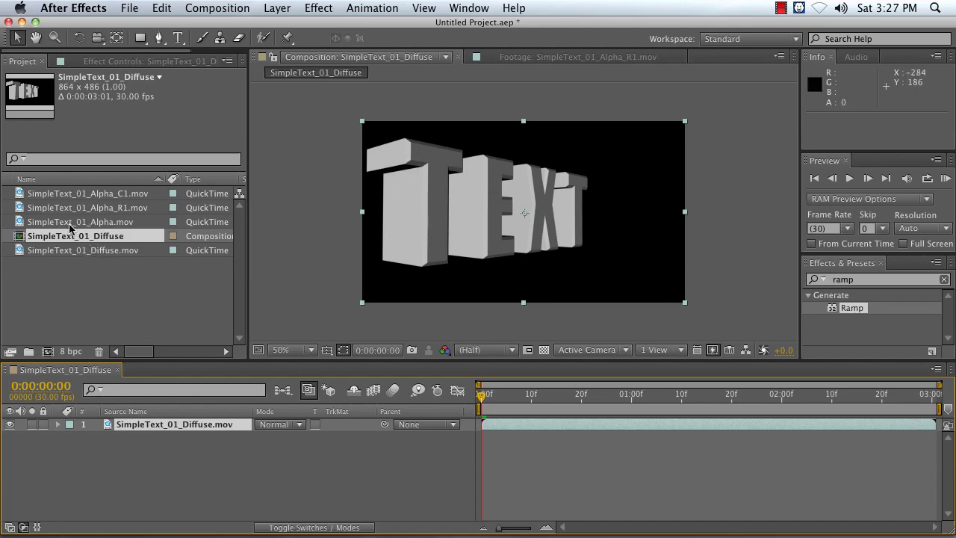
{"action": "left_click_drag", "start_coordinate": [70, 227], "coordinate": [184, 439]}
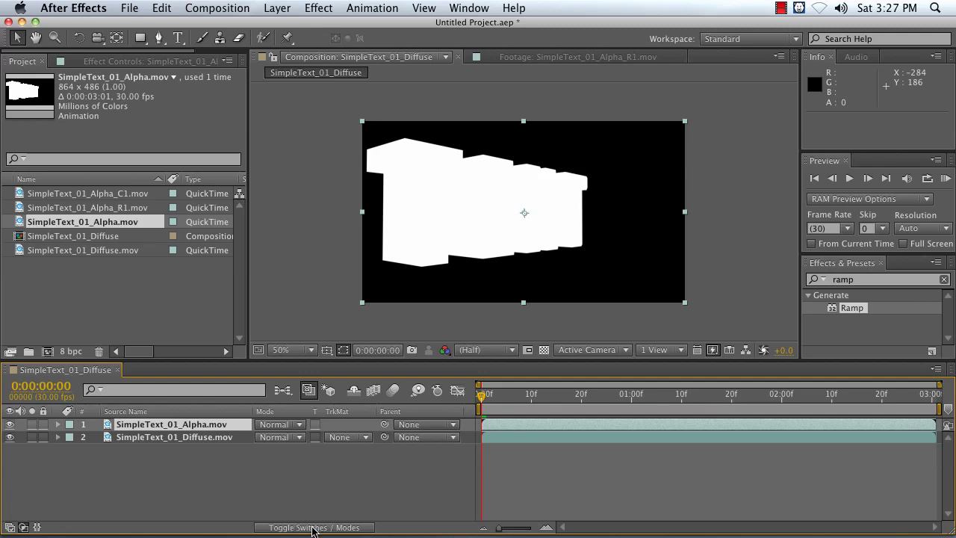
Set the Diffuse layer's TrkMat to Luma Matte "SimpleText_01_Alpha.mov".
{"action": "left_click", "coordinate": [339, 437]}
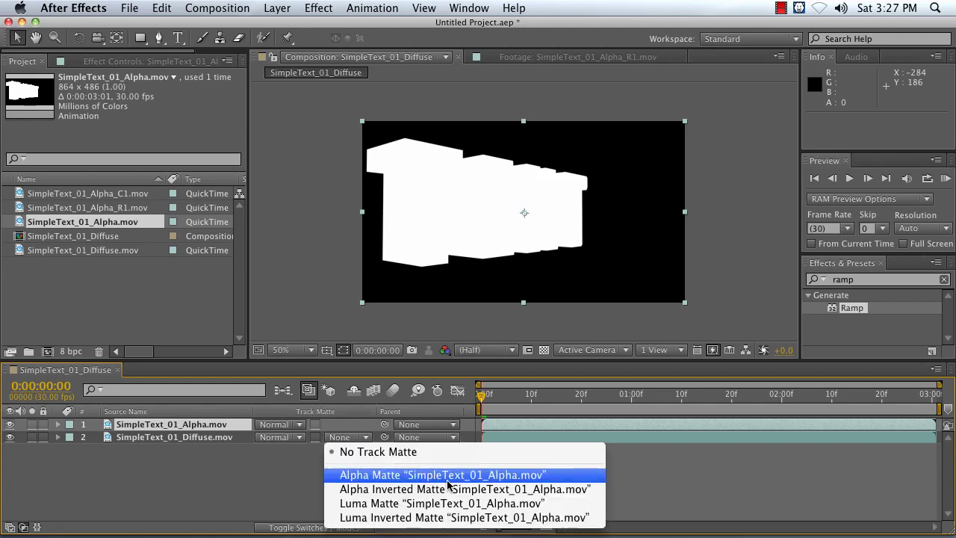
{"action": "left_click", "coordinate": [418, 508]}
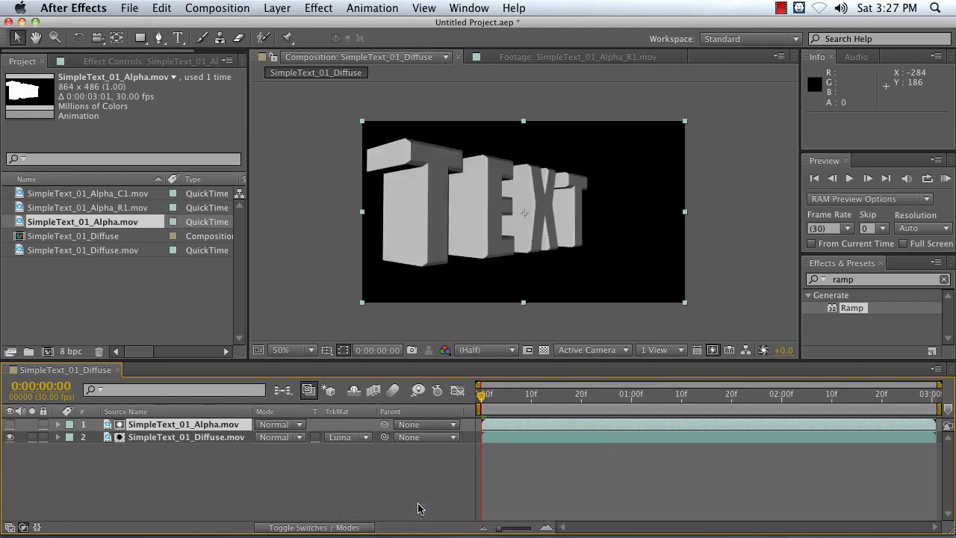
Add a Deep Royal Blue solid at the bottom of the stack and preview the text over it.
{"action": "right_click", "coordinate": [185, 459]}
{"action": "mouse_move", "coordinate": [276, 394]}
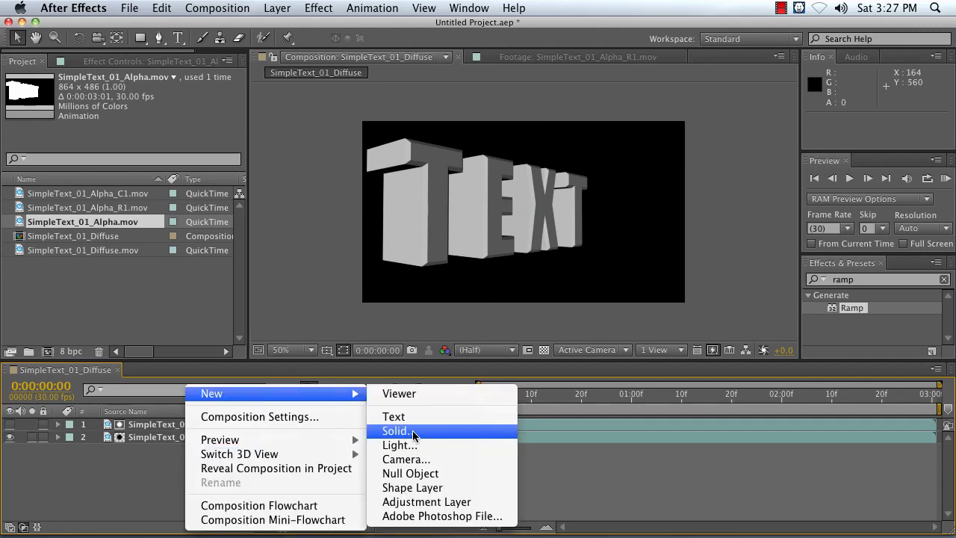
{"action": "left_click", "coordinate": [412, 430]}
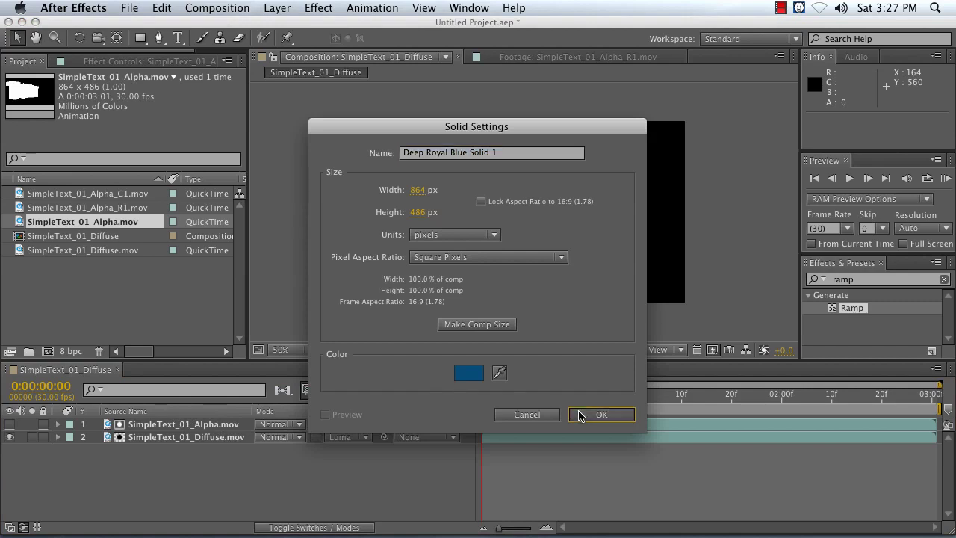
{"action": "left_click", "coordinate": [602, 414]}
{"action": "left_click_drag", "start_coordinate": [112, 425], "coordinate": [168, 463]}
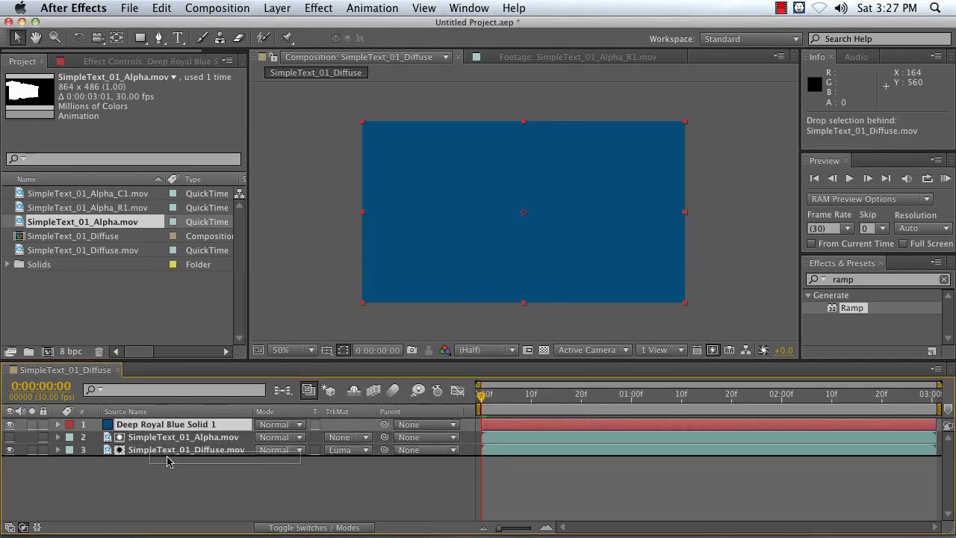
{"action": "left_click", "coordinate": [318, 316]}
{"action": "key", "text": "KP_0"}
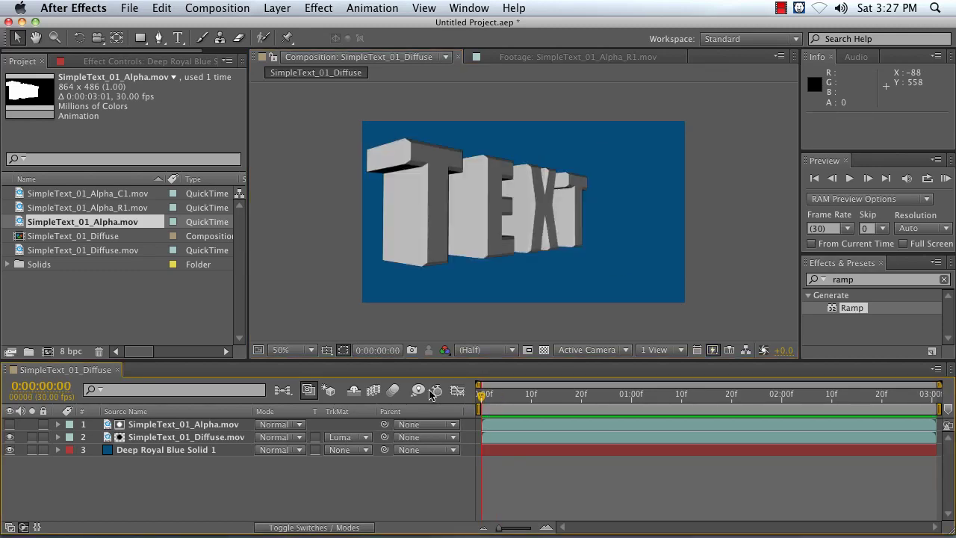
Duplicate the Diffuse layer, luma-matte it with Alpha_C1.mov on top, and hide the matte.
{"action": "left_click", "coordinate": [167, 440]}
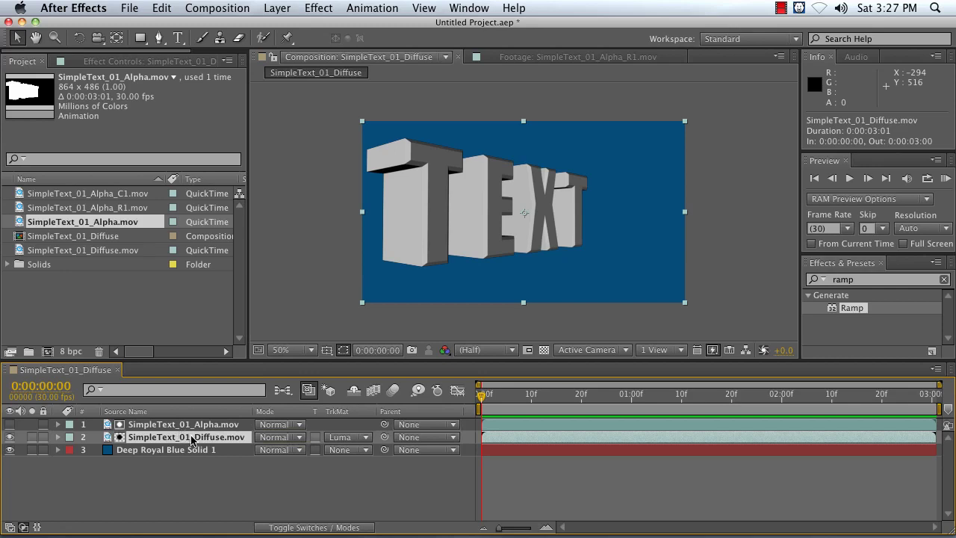
{"action": "key", "text": "ctrl+v"}
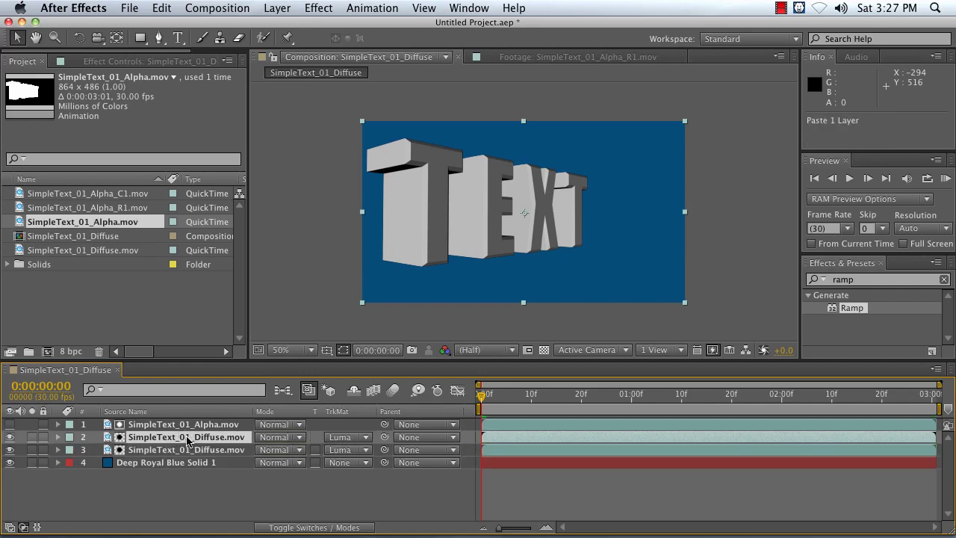
{"action": "left_click_drag", "start_coordinate": [187, 441], "coordinate": [186, 421]}
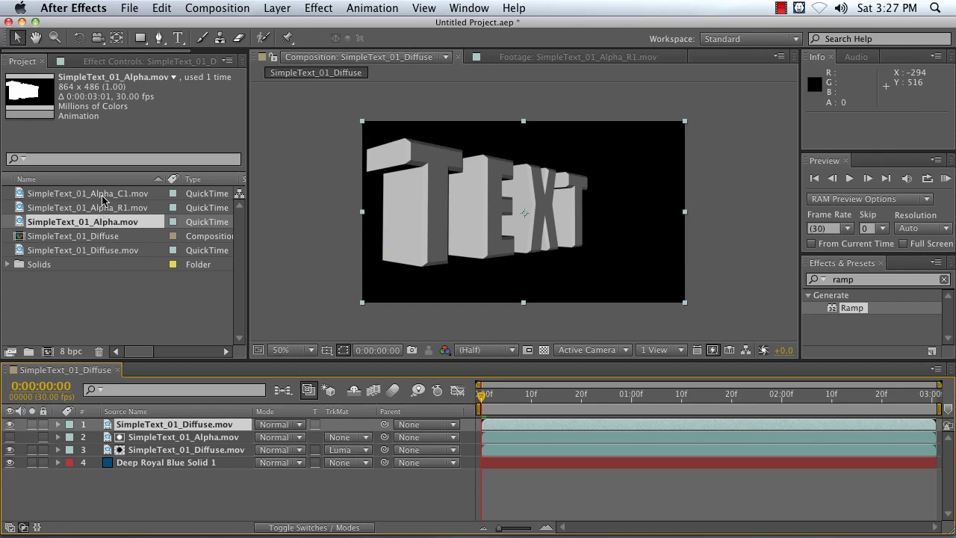
{"action": "left_click_drag", "start_coordinate": [103, 199], "coordinate": [200, 425]}
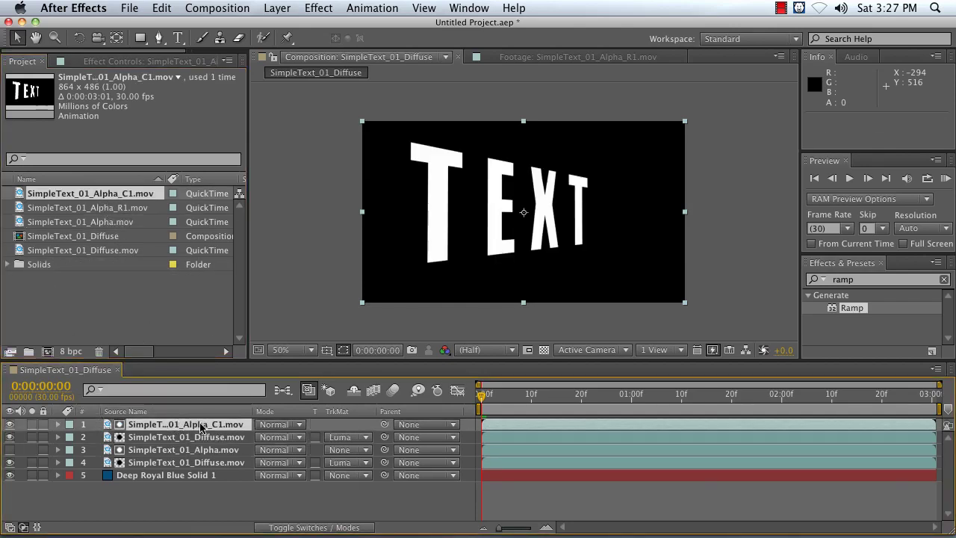
{"action": "left_click", "coordinate": [334, 440]}
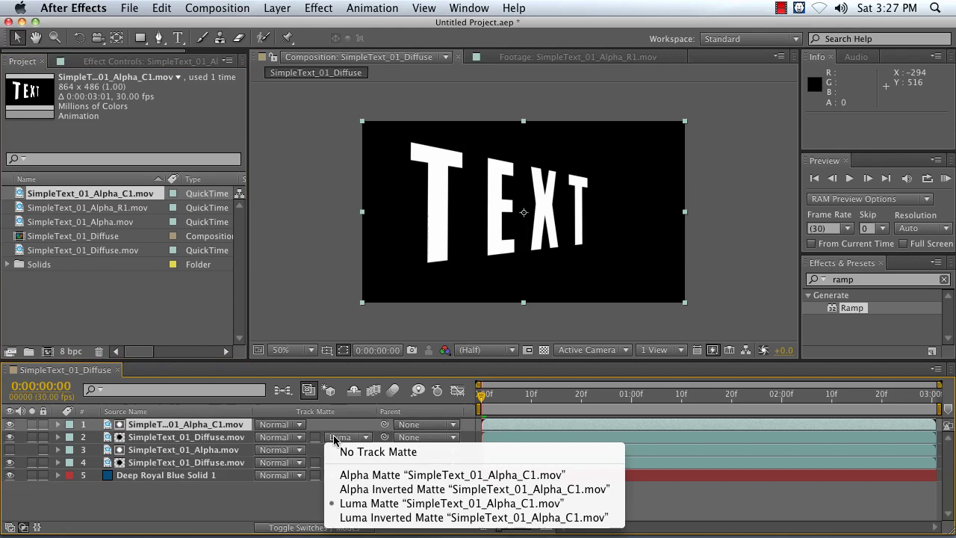
{"action": "left_click", "coordinate": [355, 504]}
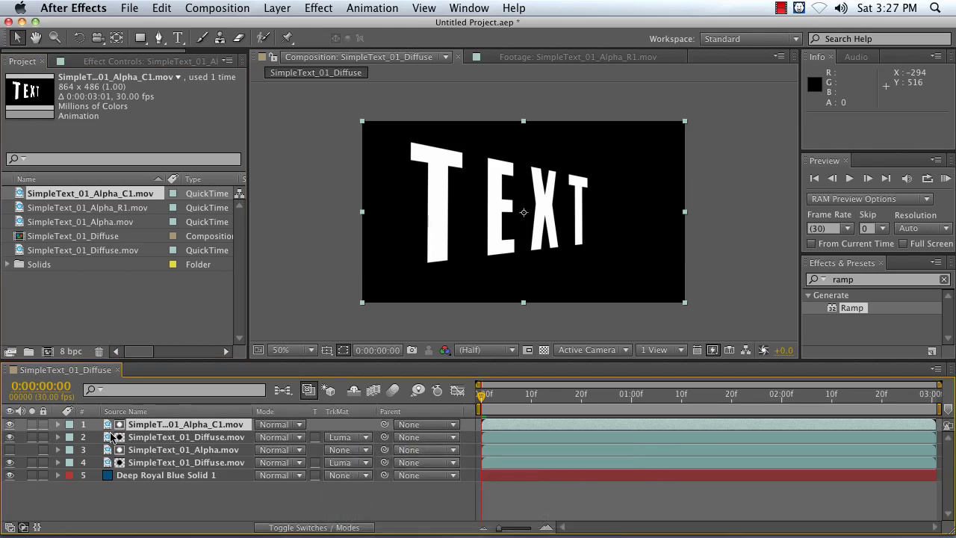
{"action": "left_click", "coordinate": [10, 424]}
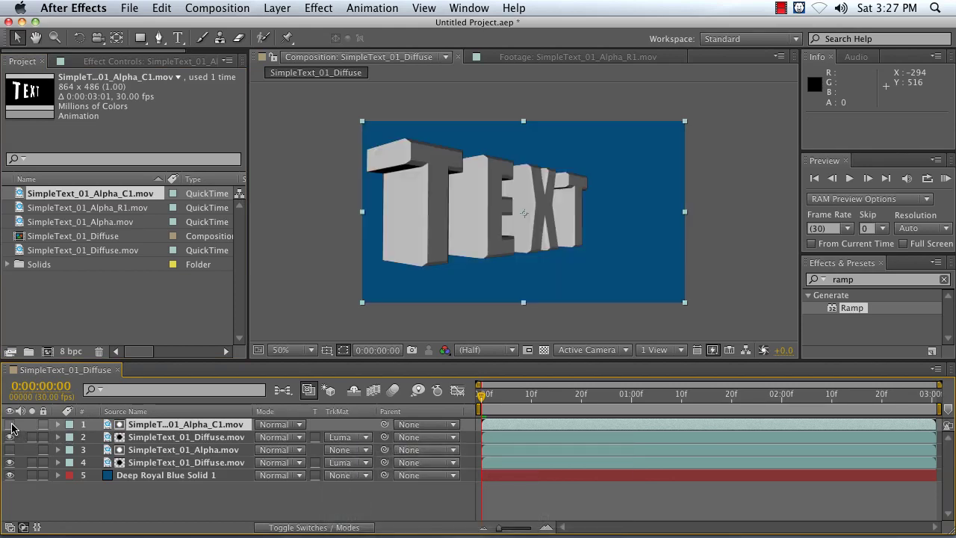
Paste a duplicate Diffuse layer and move it to the top of the stack.
{"action": "left_click", "coordinate": [163, 437], "text": "shift"}
{"action": "key", "text": "cmd+c"}
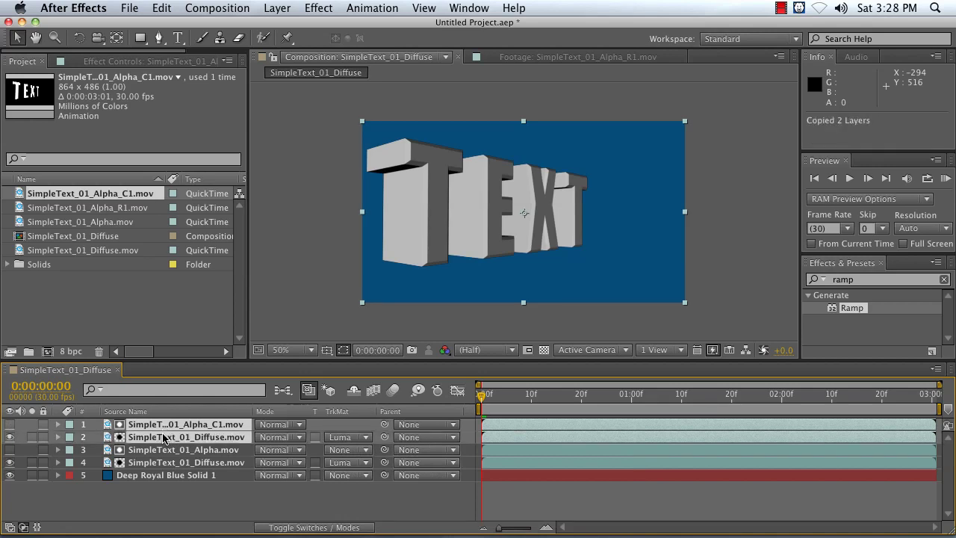
{"action": "left_click", "coordinate": [187, 490]}
{"action": "left_click", "coordinate": [178, 441]}
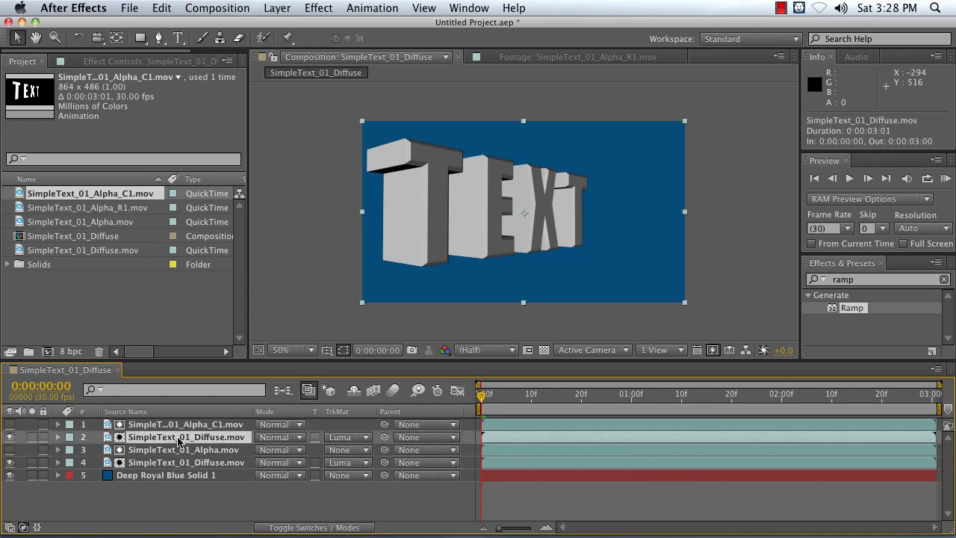
{"action": "key", "text": "cmd+v"}
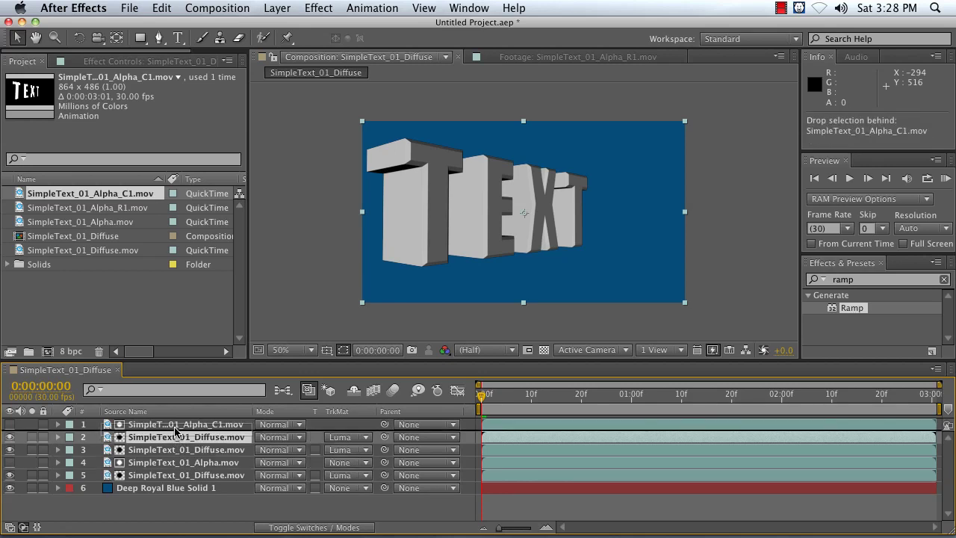
{"action": "left_click_drag", "start_coordinate": [178, 441], "coordinate": [176, 423]}
Add SimpleText_01_Alpha_R1.mov above it as a Luma Matte and hide the matte layer.
{"action": "left_click_drag", "start_coordinate": [100, 209], "coordinate": [149, 424]}
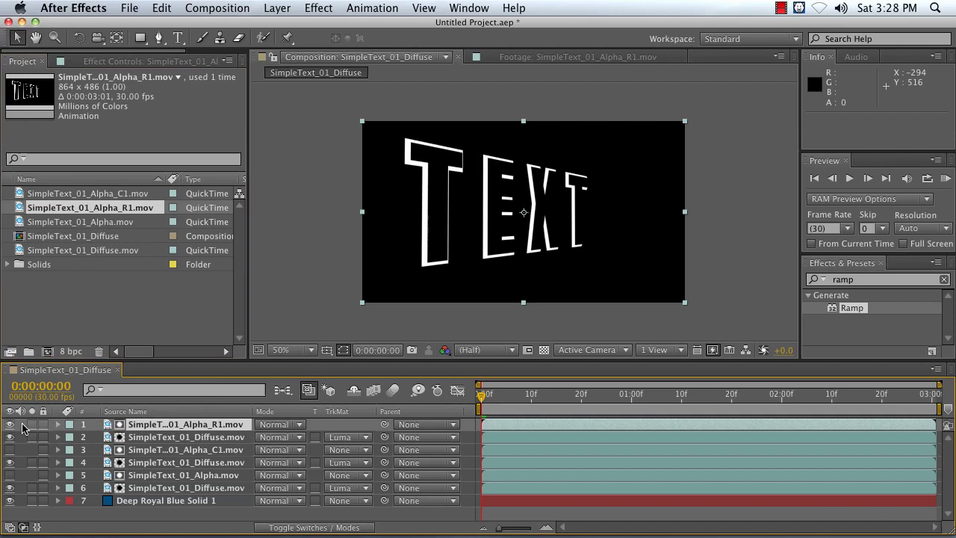
{"action": "left_click", "coordinate": [345, 440]}
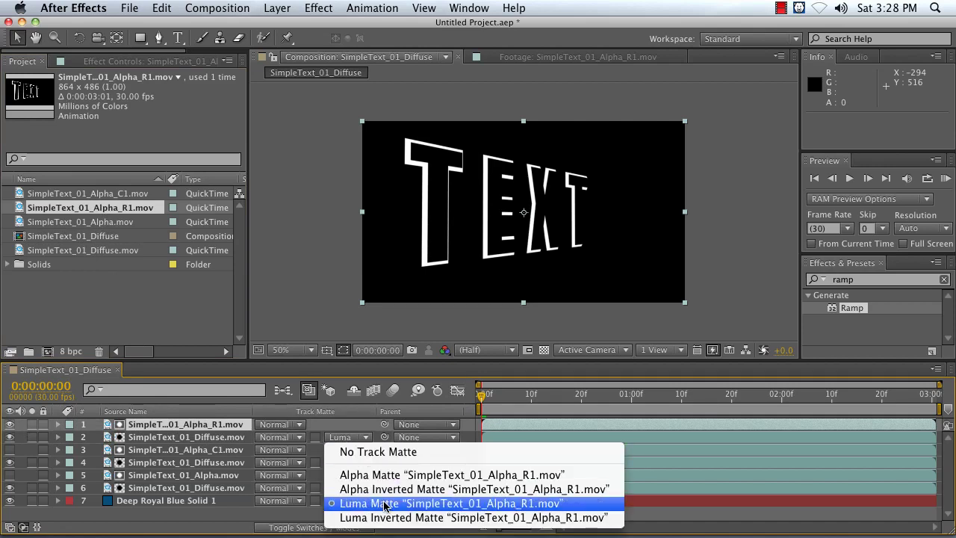
{"action": "left_click", "coordinate": [342, 502]}
{"action": "left_click", "coordinate": [9, 425]}
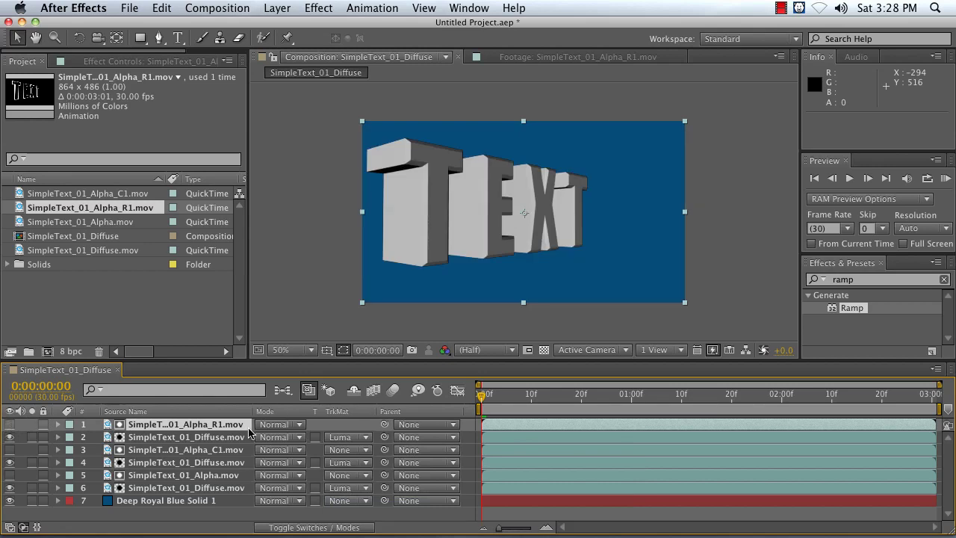
{"action": "left_click", "coordinate": [209, 521]}
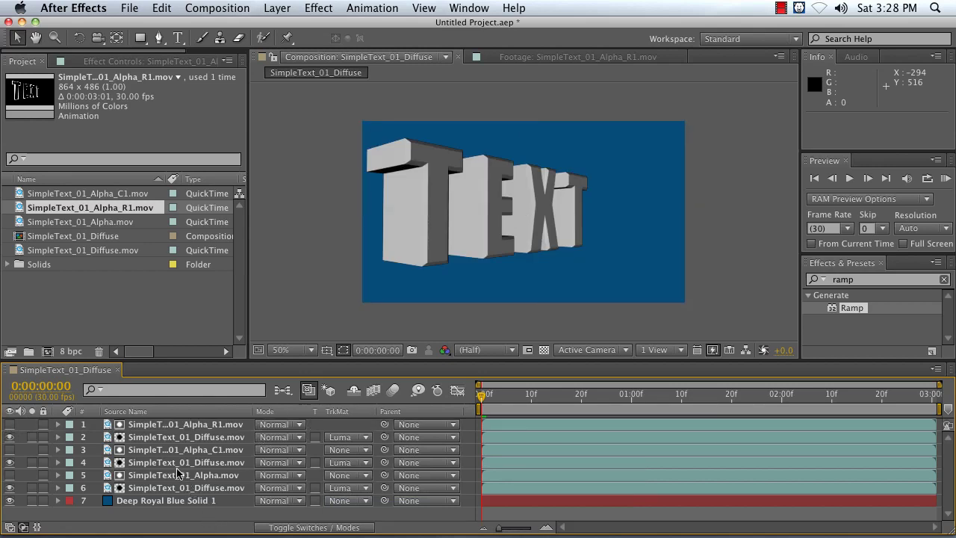
Apply Hue/Saturation, found by searching 'hue/', to the bottom Diffuse layer.
{"action": "left_click", "coordinate": [170, 439]}
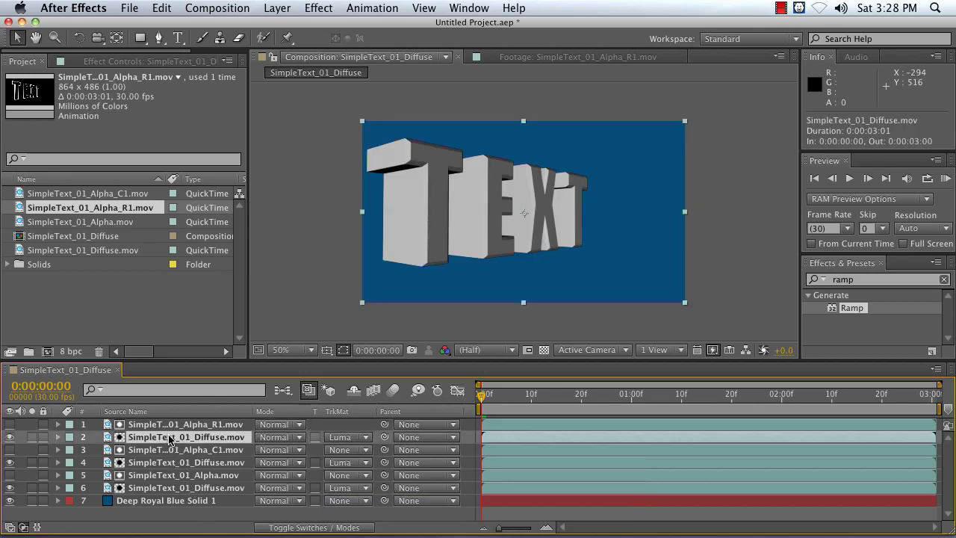
{"action": "right_click", "coordinate": [175, 458]}
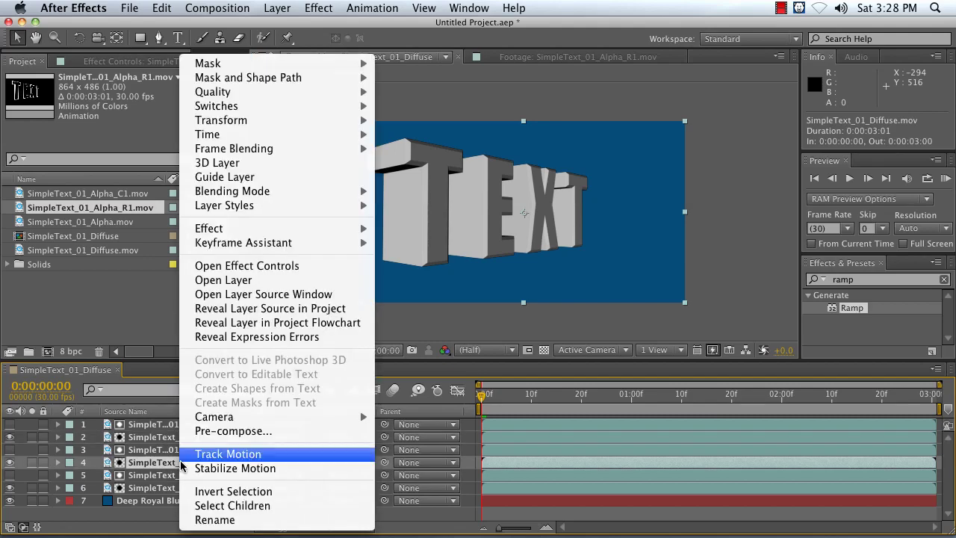
{"action": "left_click", "coordinate": [131, 442]}
{"action": "left_click", "coordinate": [152, 464], "text": "shift"}
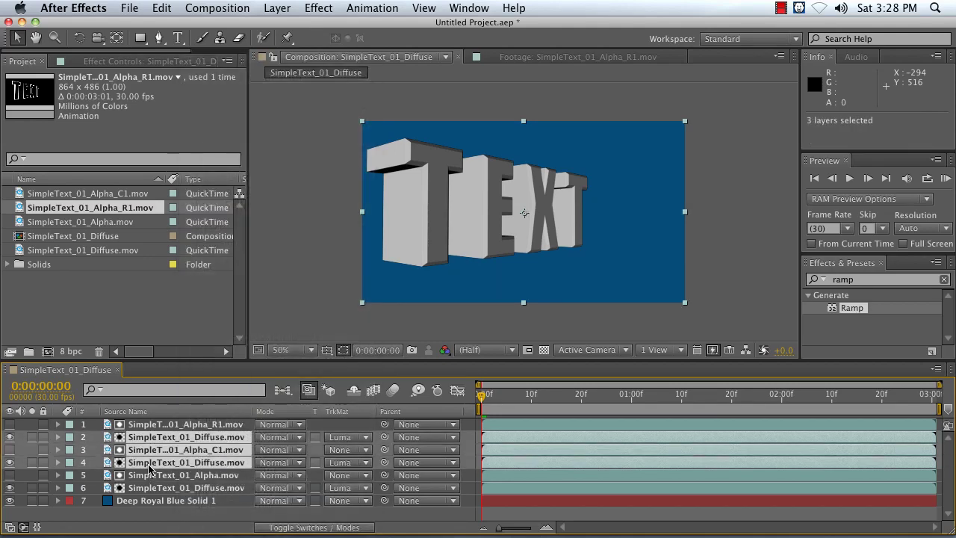
{"action": "left_click", "coordinate": [156, 489]}
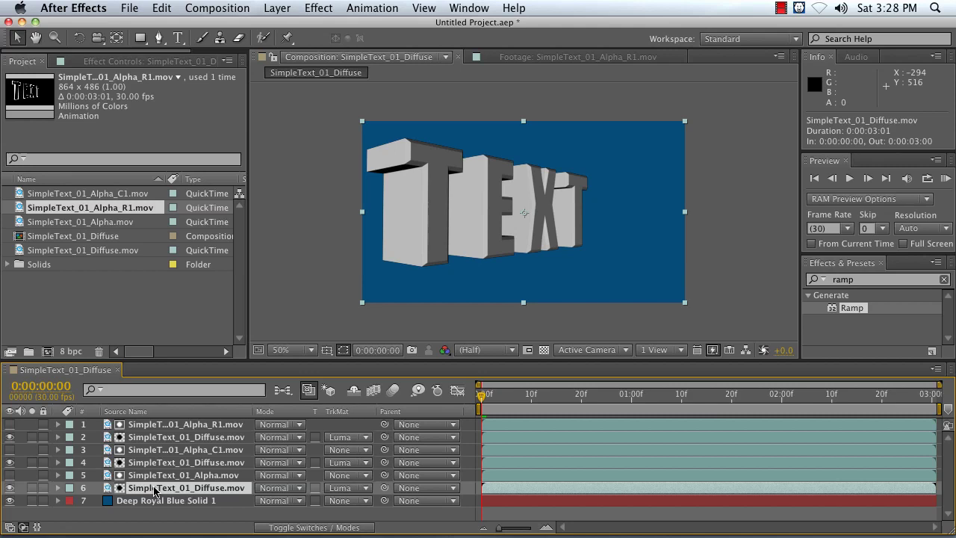
{"action": "left_click", "coordinate": [858, 281]}
{"action": "type", "text": "hu"}
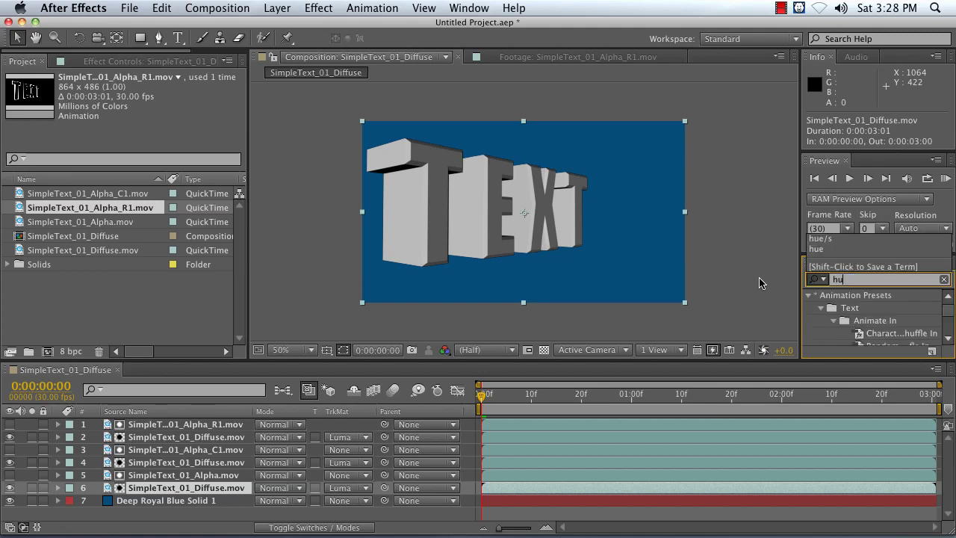
{"action": "type", "text": "e/s"}
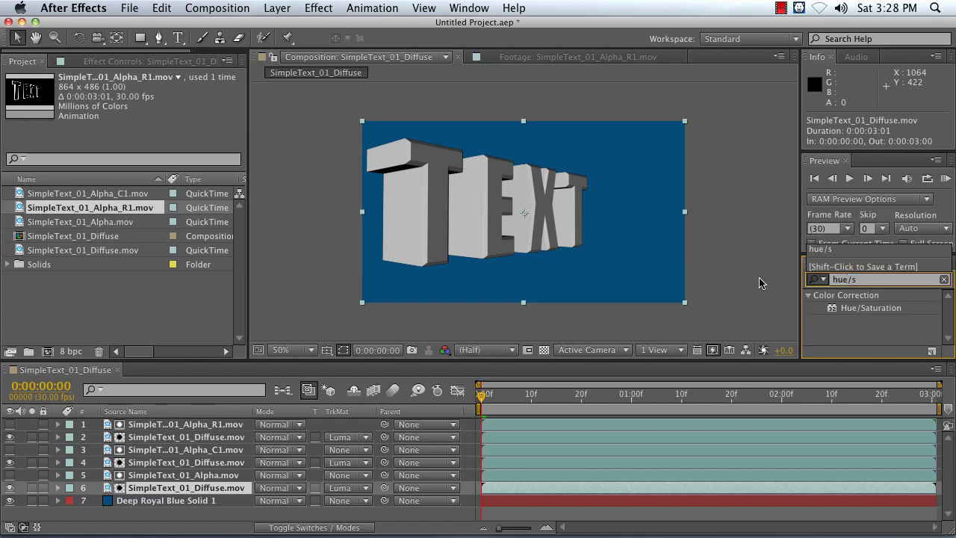
{"action": "left_click", "coordinate": [858, 308]}
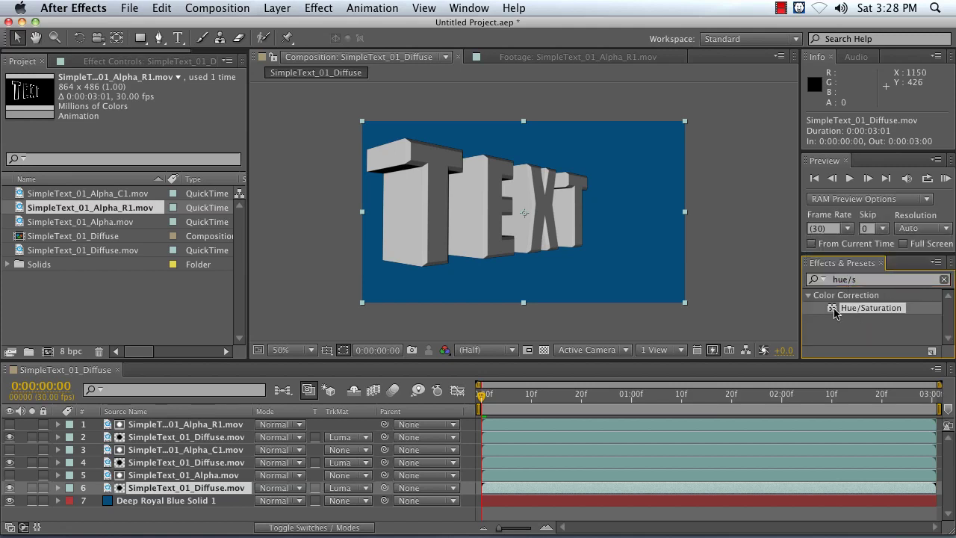
{"action": "left_click_drag", "start_coordinate": [834, 312], "coordinate": [217, 489]}
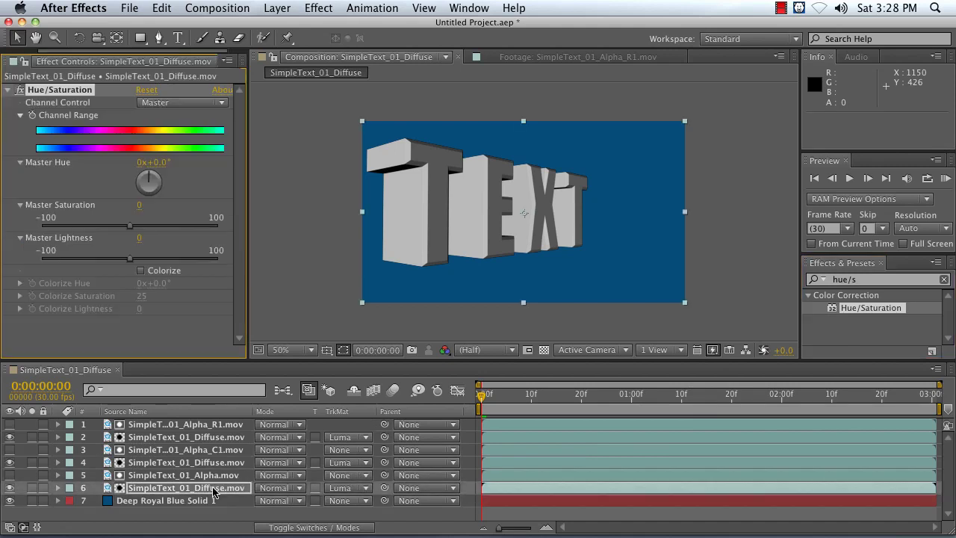
Enable Colorize with Saturation 100 and a darkened hue for deep red text faces.
{"action": "left_click", "coordinate": [141, 271]}
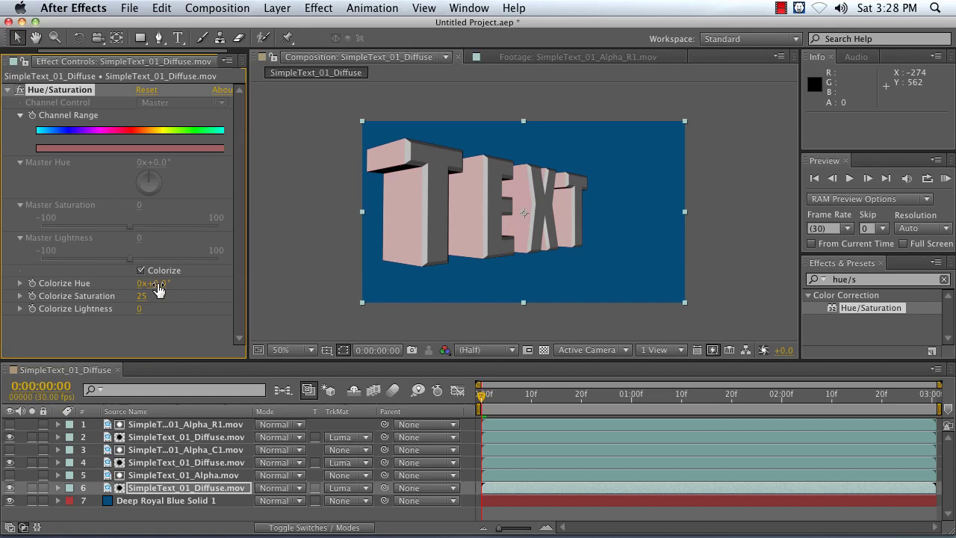
{"action": "left_click_drag", "start_coordinate": [156, 285], "coordinate": [218, 284]}
{"action": "left_click_drag", "start_coordinate": [141, 295], "coordinate": [217, 295]}
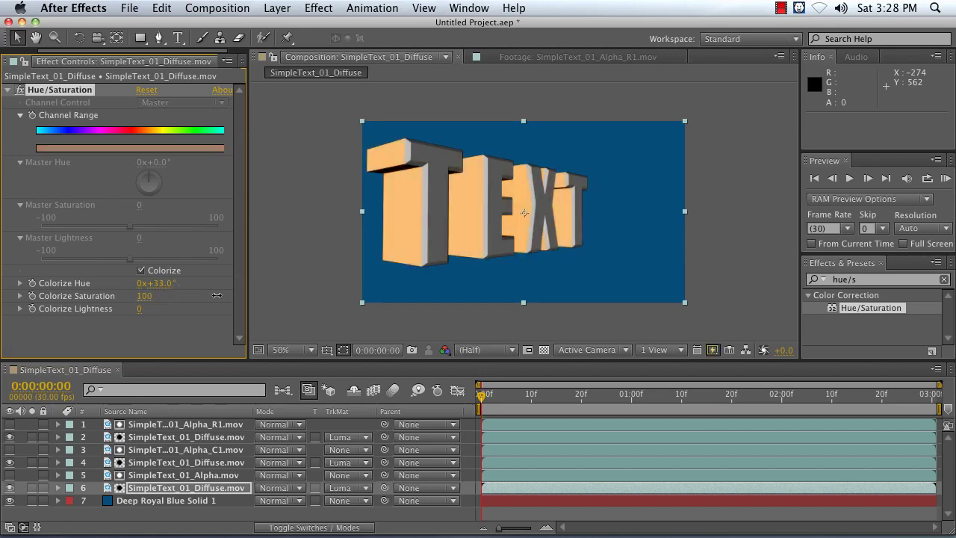
{"action": "left_click_drag", "start_coordinate": [158, 284], "coordinate": [174, 283]}
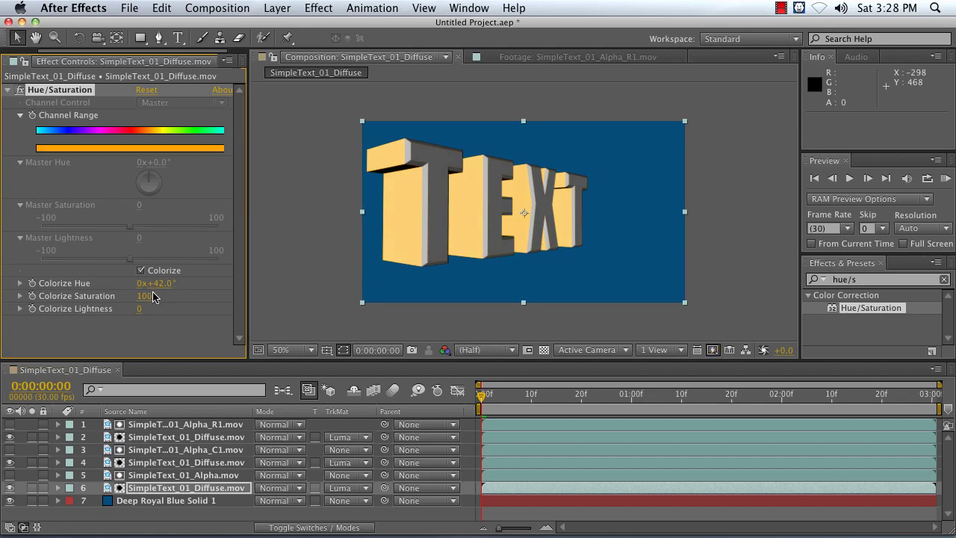
{"action": "mouse_move", "coordinate": [158, 284]}
{"action": "left_mouse_down"}
{"action": "mouse_move", "coordinate": [82, 286]}
{"action": "mouse_move", "coordinate": [135, 283]}
{"action": "mouse_move", "coordinate": [155, 294]}
{"action": "left_mouse_up"}
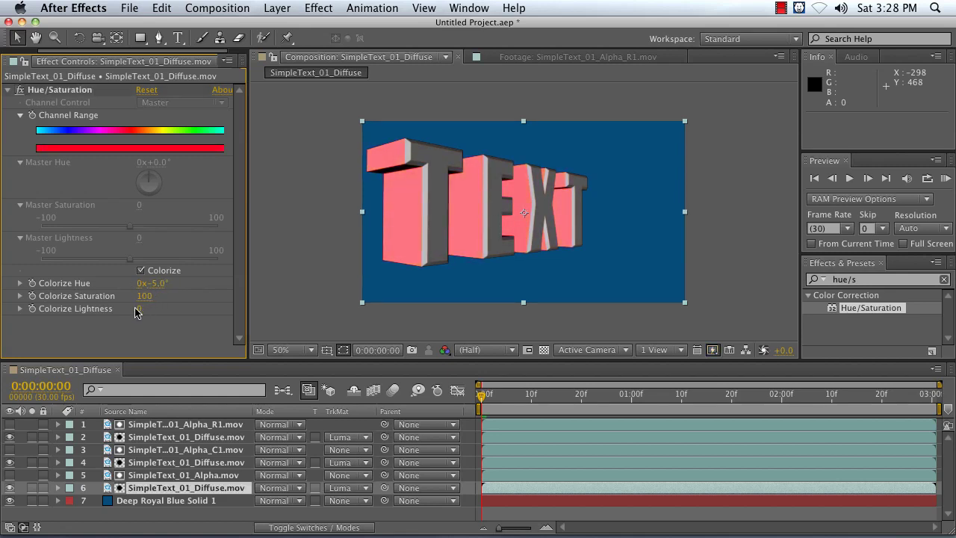
{"action": "left_click_drag", "start_coordinate": [139, 312], "coordinate": [121, 310]}
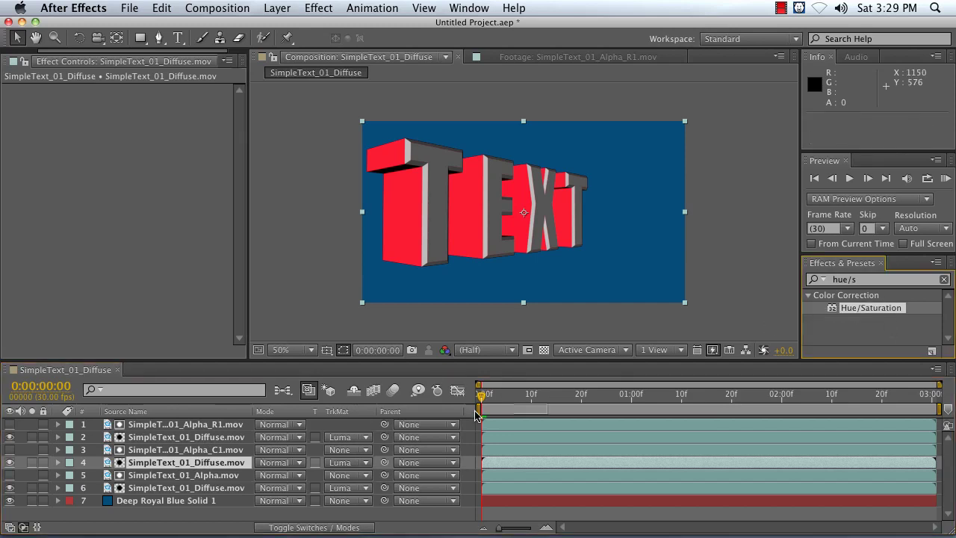
Colorize the middle Diffuse layer via Hue/Saturation: hue about 56°, saturation 85, olive yellow.
{"action": "left_click_drag", "start_coordinate": [834, 314], "coordinate": [224, 468]}
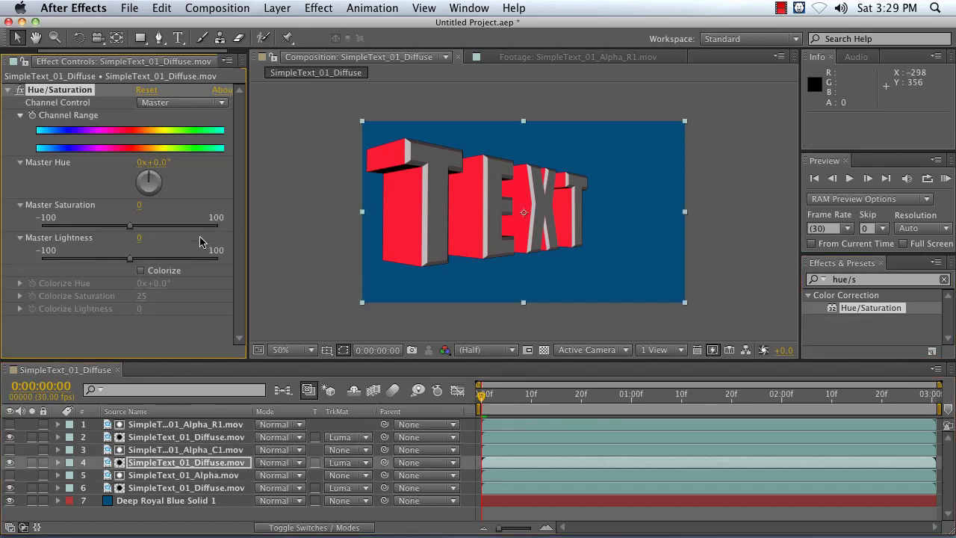
{"action": "left_click", "coordinate": [140, 270]}
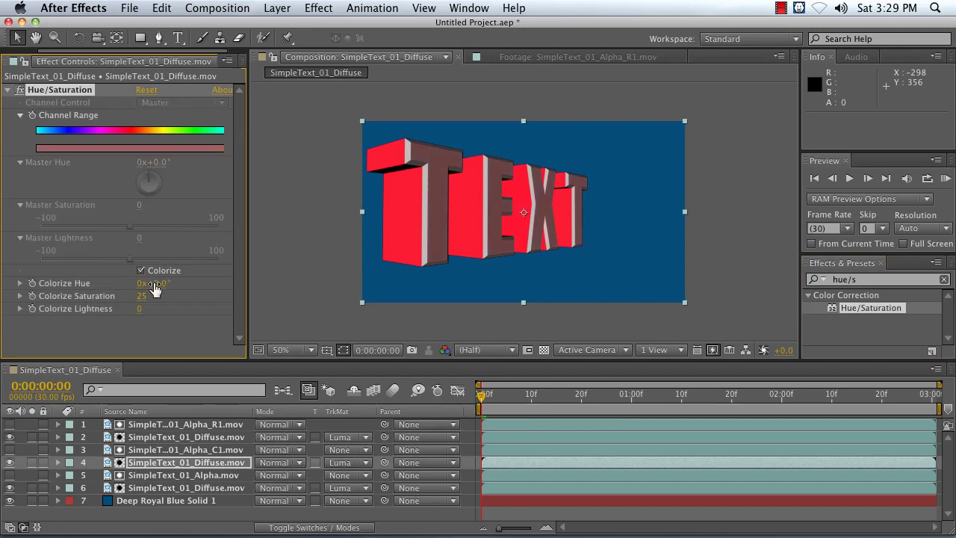
{"action": "mouse_move", "coordinate": [149, 283]}
{"action": "left_mouse_down"}
{"action": "mouse_move", "coordinate": [139, 283]}
{"action": "mouse_move", "coordinate": [193, 284]}
{"action": "mouse_move", "coordinate": [200, 295]}
{"action": "mouse_move", "coordinate": [191, 296]}
{"action": "left_mouse_up"}
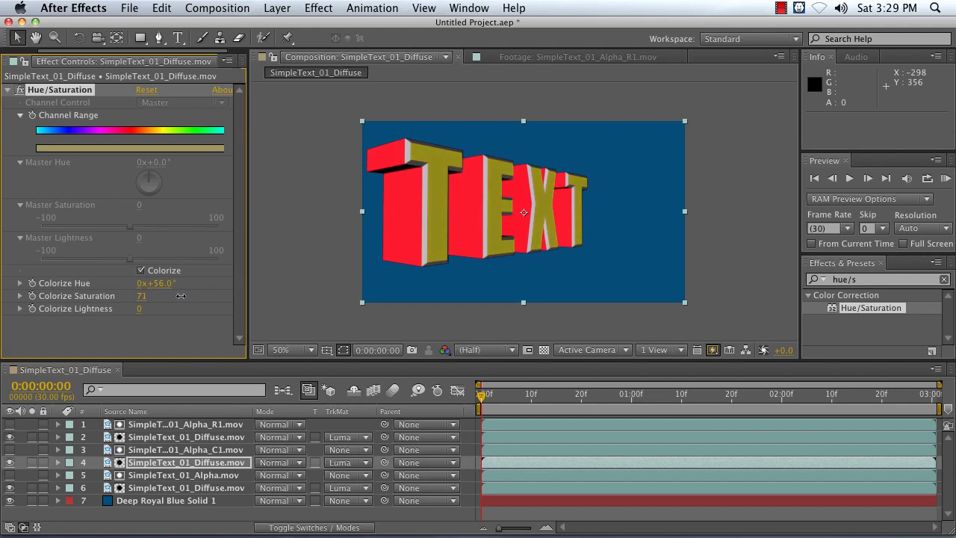
{"action": "left_click", "coordinate": [154, 440]}
Colorize the top Diffuse layer via Hue/Saturation with hue 196° and saturation 71.
{"action": "left_click_drag", "start_coordinate": [870, 308], "coordinate": [239, 439]}
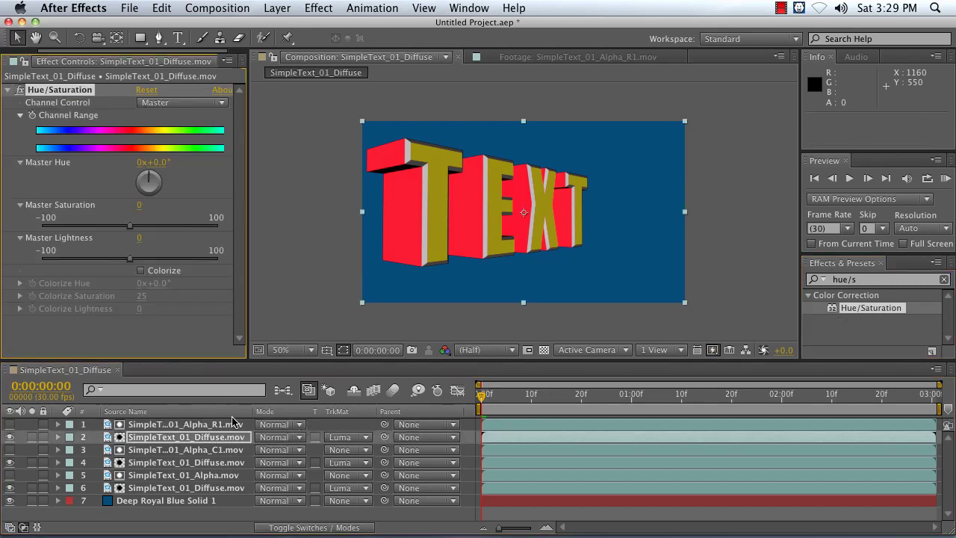
{"action": "left_click", "coordinate": [141, 270]}
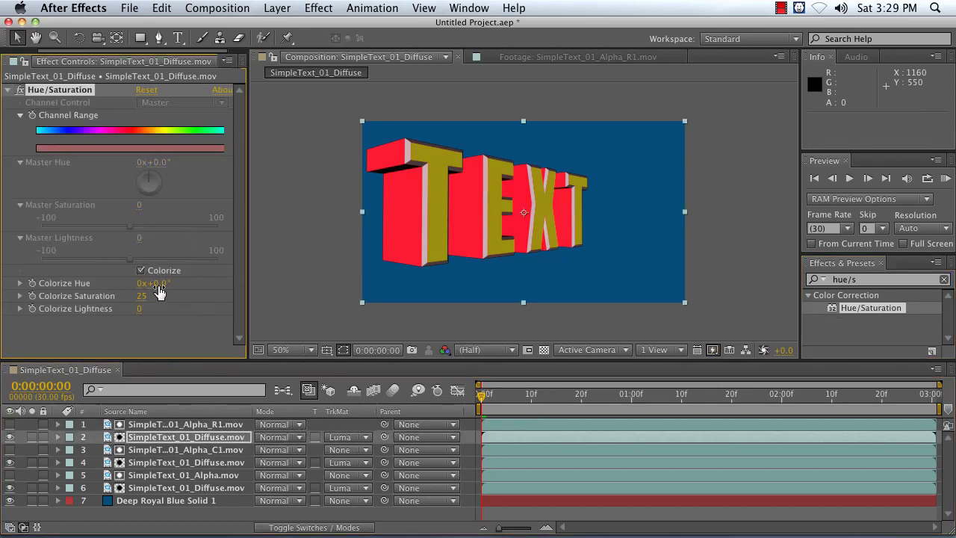
{"action": "left_click_drag", "start_coordinate": [159, 291], "coordinate": [210, 288]}
{"action": "left_click_drag", "start_coordinate": [141, 296], "coordinate": [270, 289]}
{"action": "left_click_drag", "start_coordinate": [545, 394], "coordinate": [891, 424]}
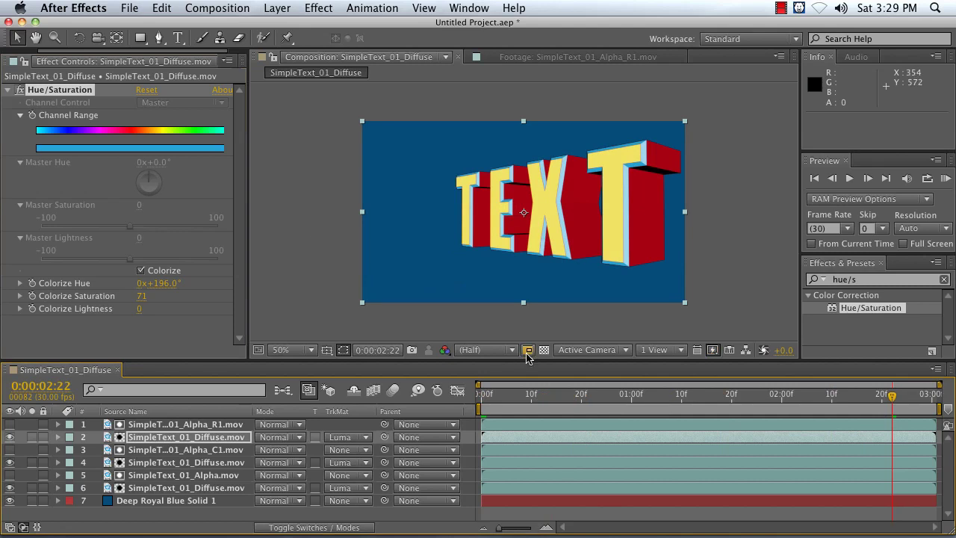
RAM-preview the red, olive and cyan-edged TEXT composite from the first frame.
{"action": "key", "text": "Home"}
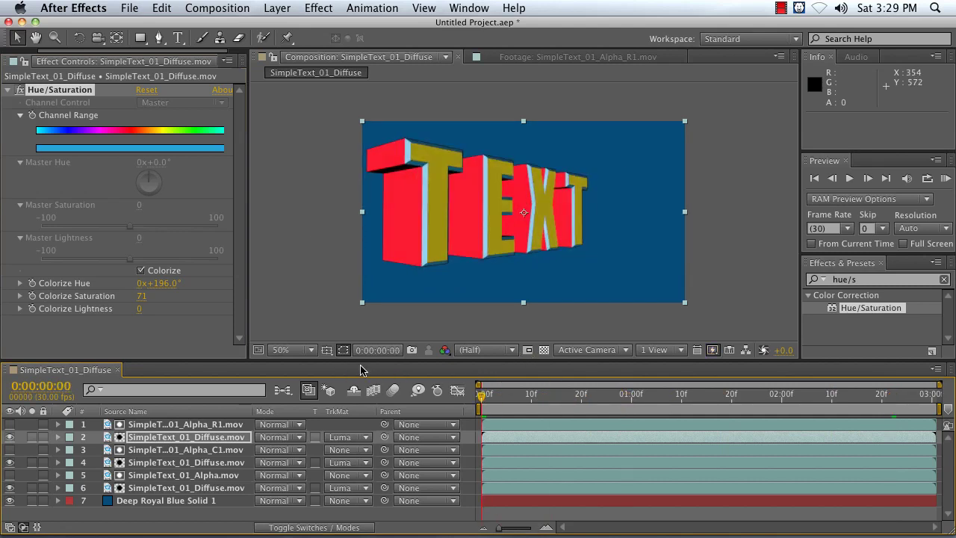
{"action": "key", "text": "KP_0"}
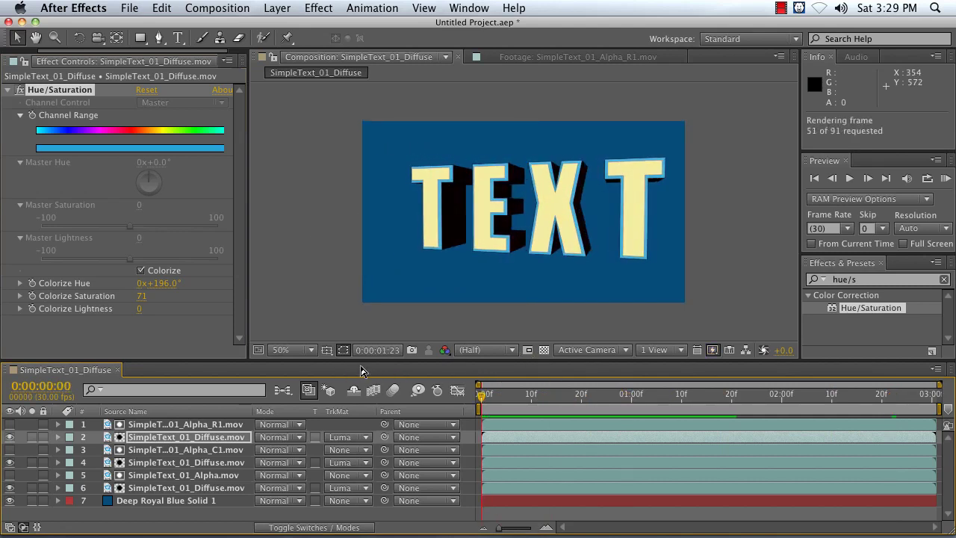